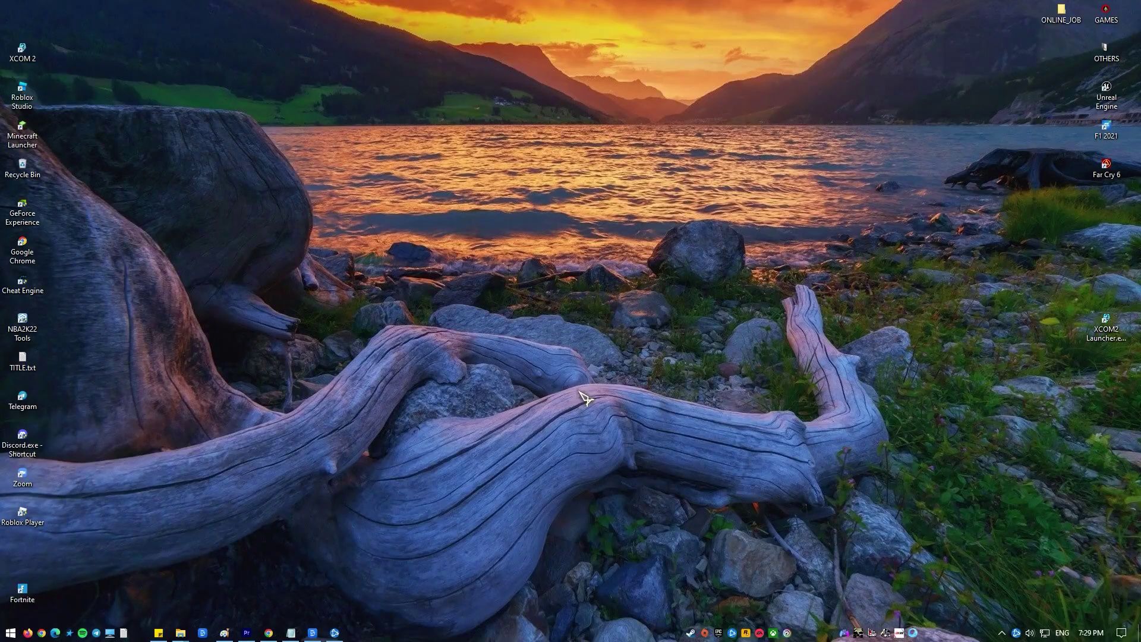
Step: Open Task Manager, expand the Battle.net (32 bit) process group under Apps and end its task
key(ctrl+shift+Escape)
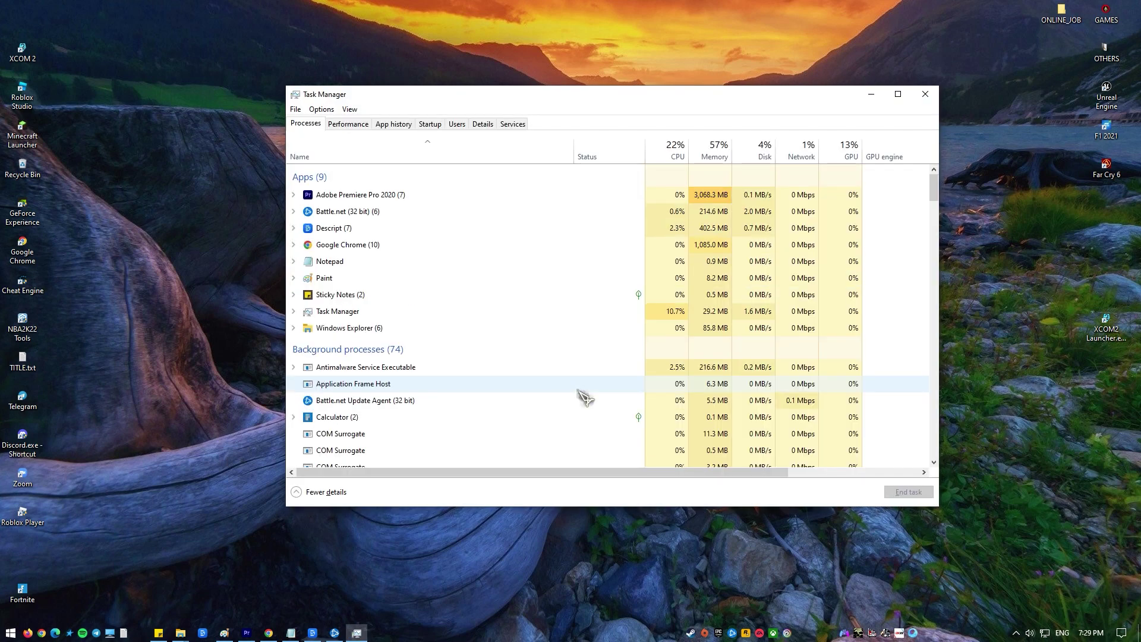
click(393, 213)
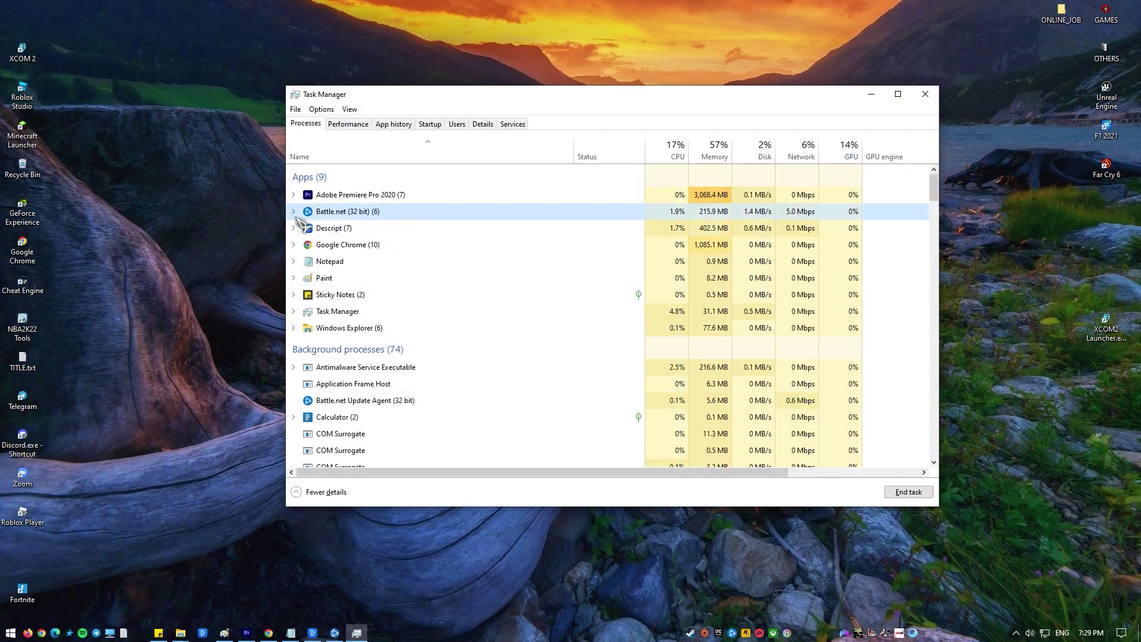
click(294, 212)
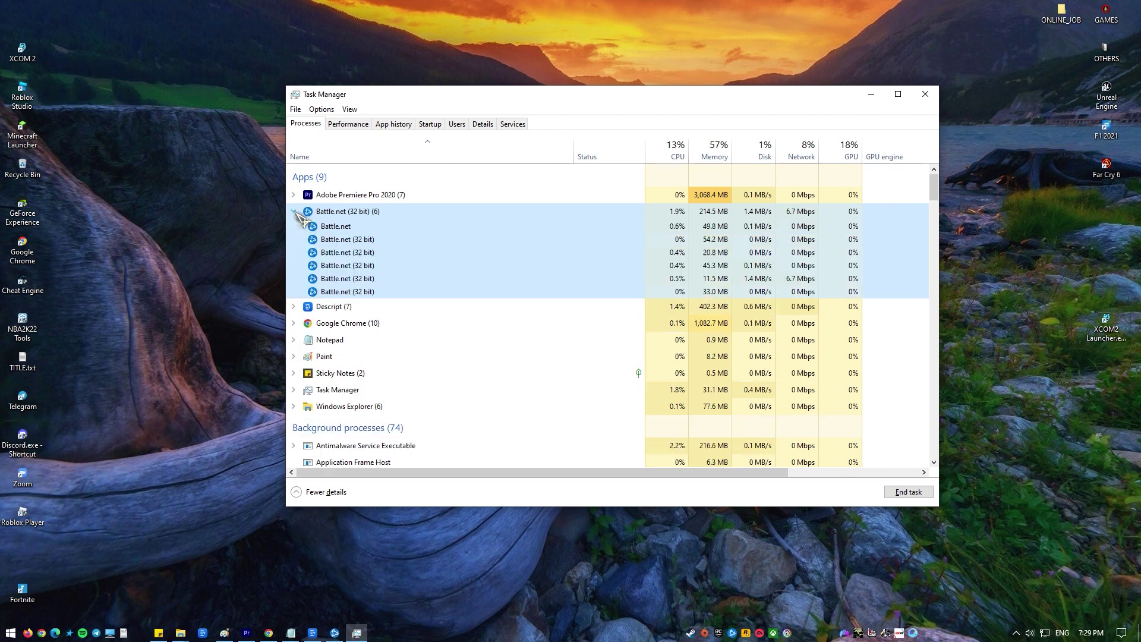
right_click(424, 210)
click(492, 244)
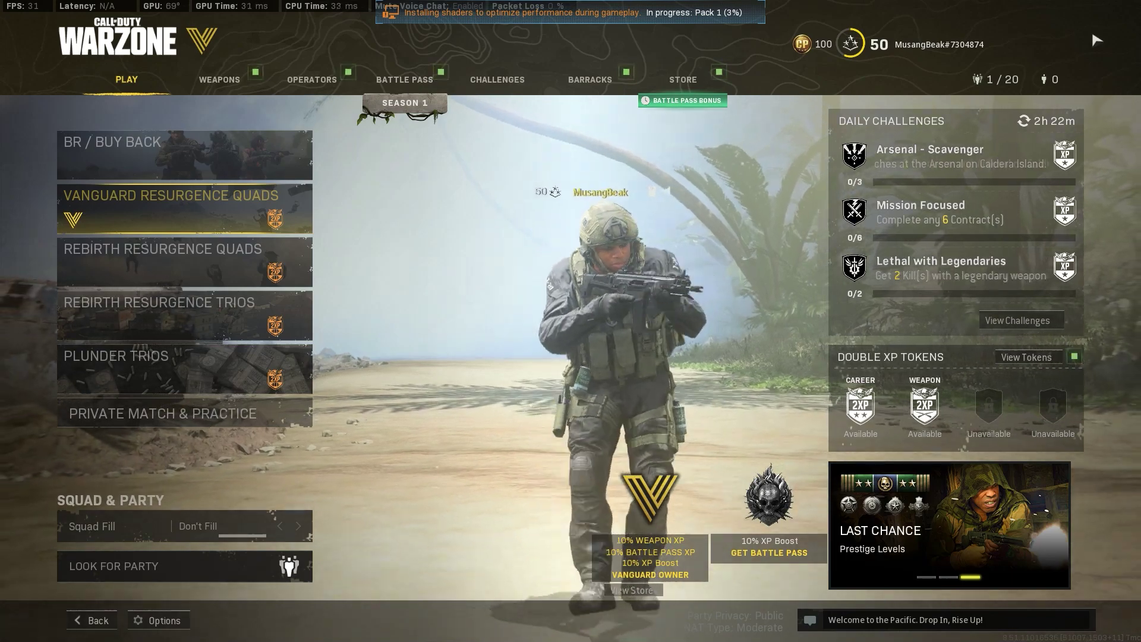
Step: Switch to the Battle.net launcher and begin a Scan and Repair of the Call of Duty: Warzone installation
key(alt+Tab)
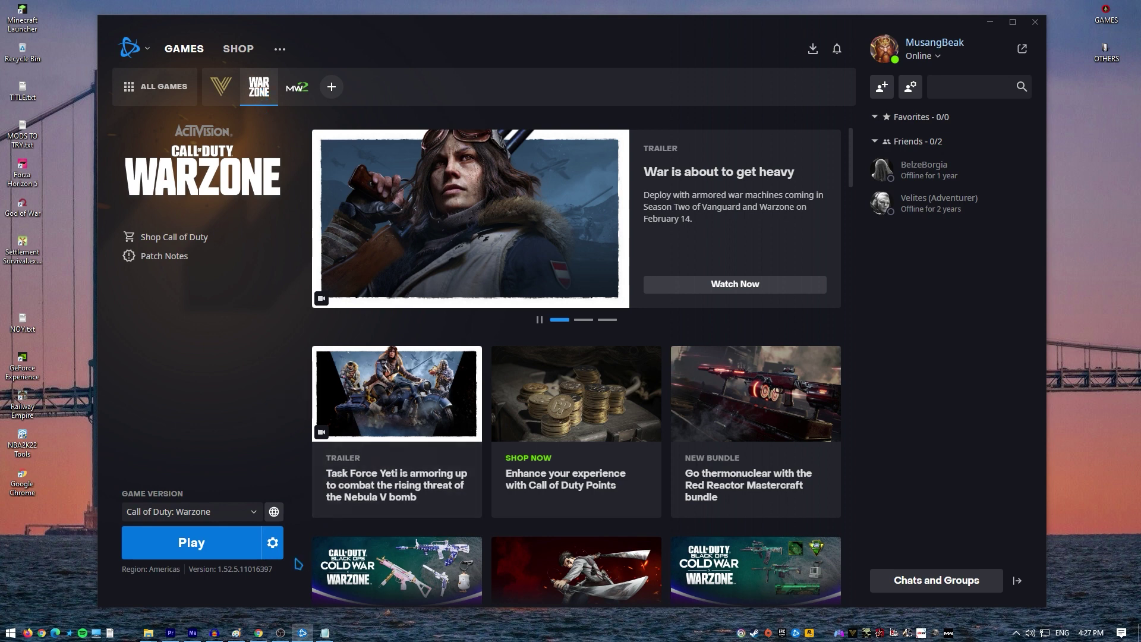
click(272, 542)
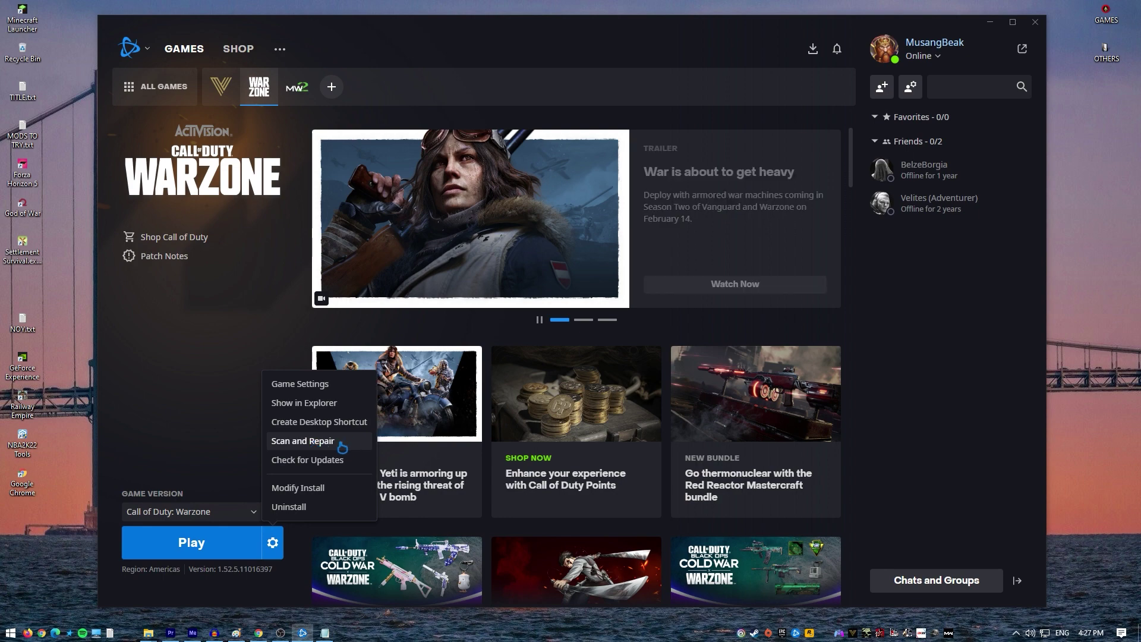
click(323, 446)
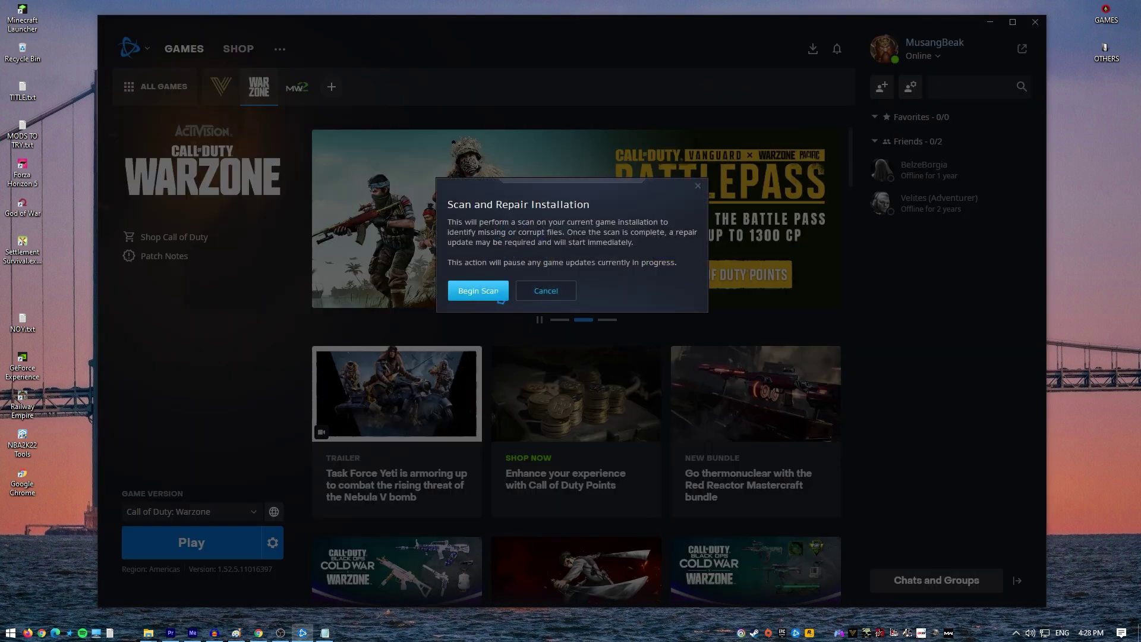
click(479, 291)
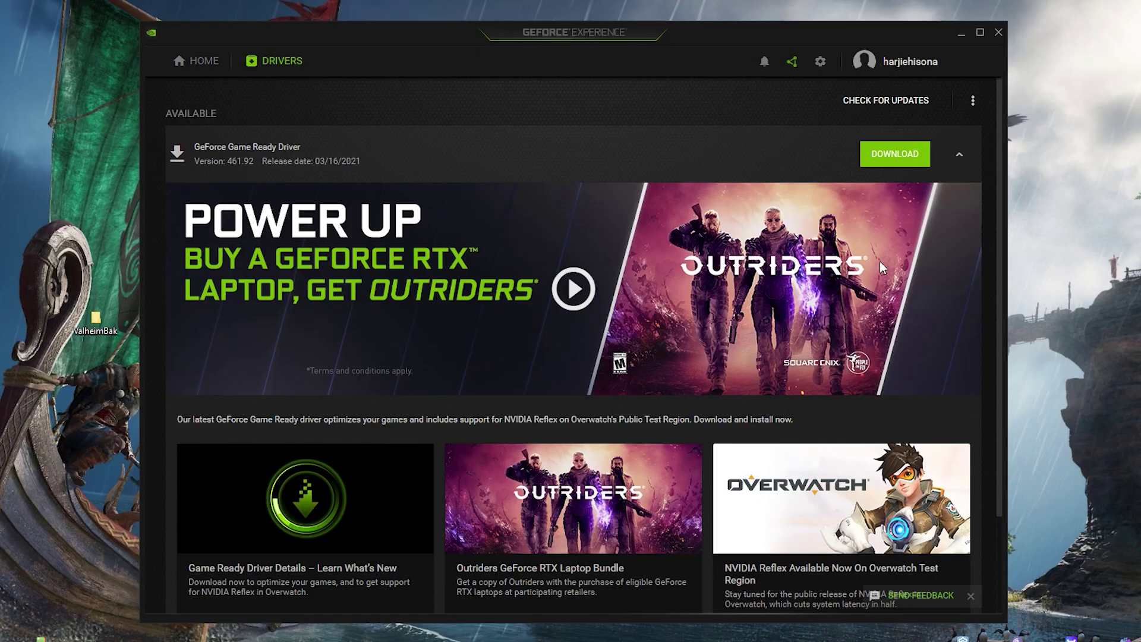
Step: Download GeForce Game Ready Driver version 461.92 in GeForce Experience and check for updates in Windows Update
click(909, 165)
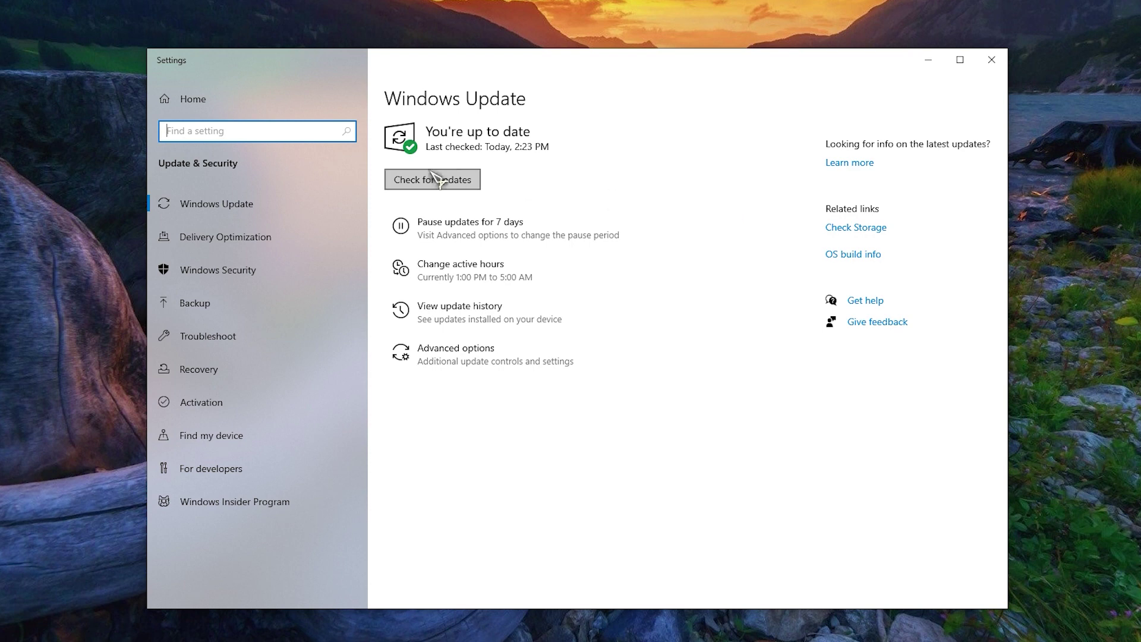
click(436, 178)
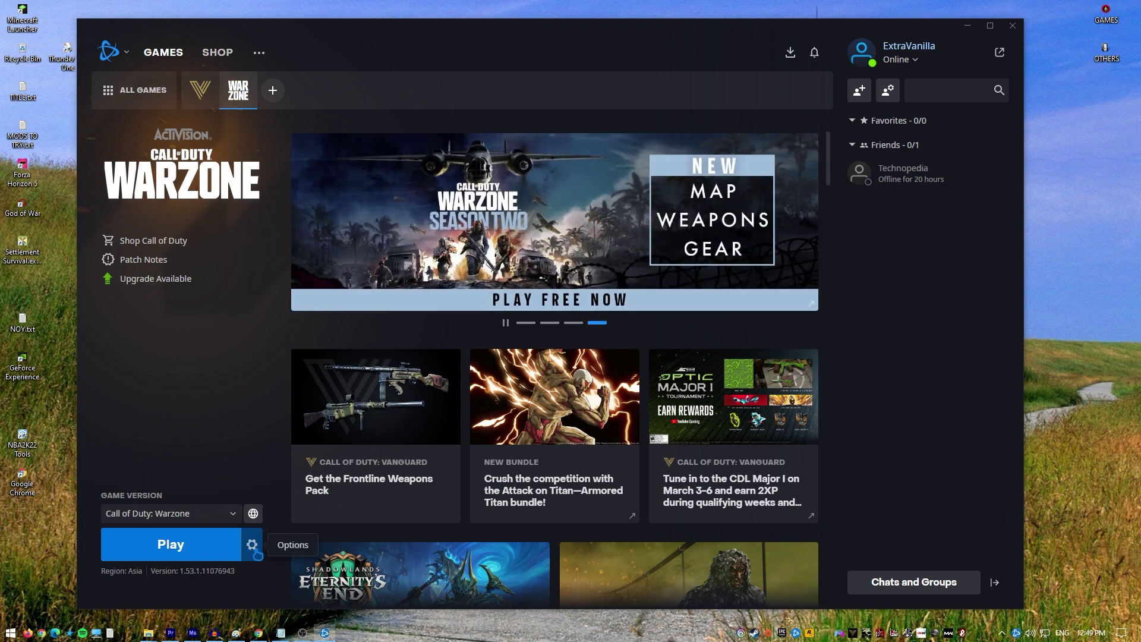
Step: Enable additional command line arguments in the Battle.net game settings for Call of Duty: Warzone, enter -D3D11 and save
click(253, 546)
click(285, 386)
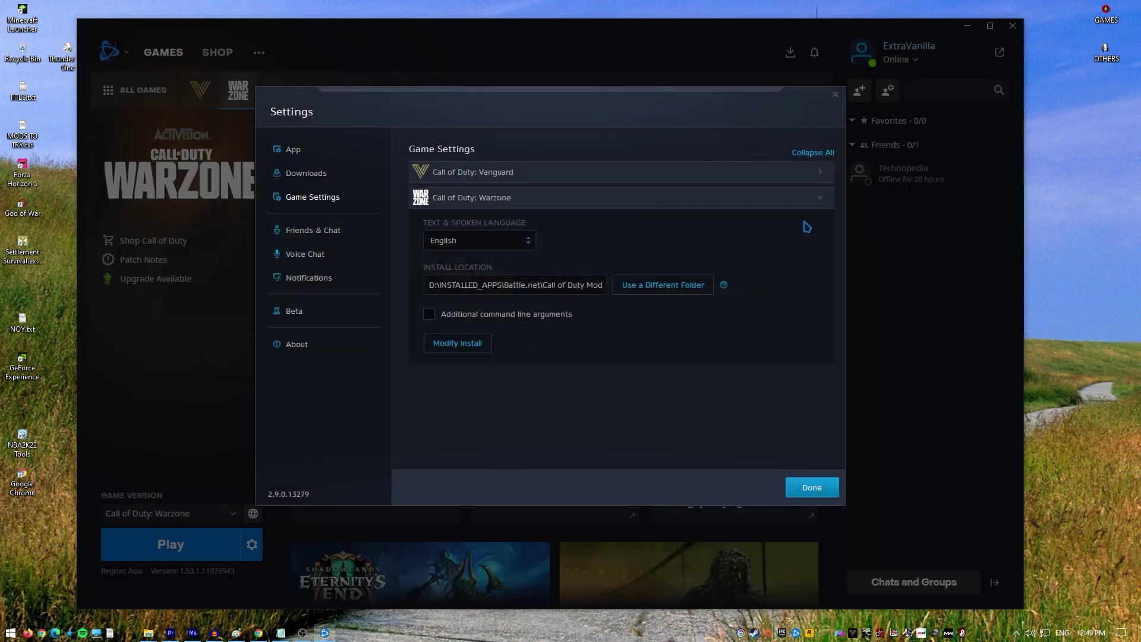
click(824, 204)
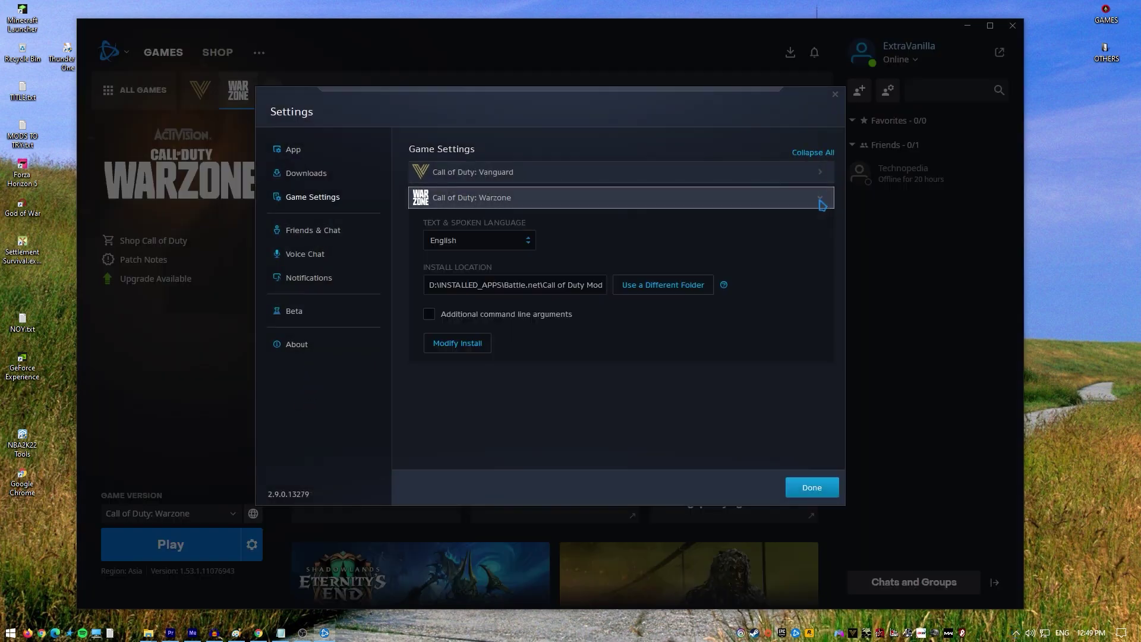
click(430, 315)
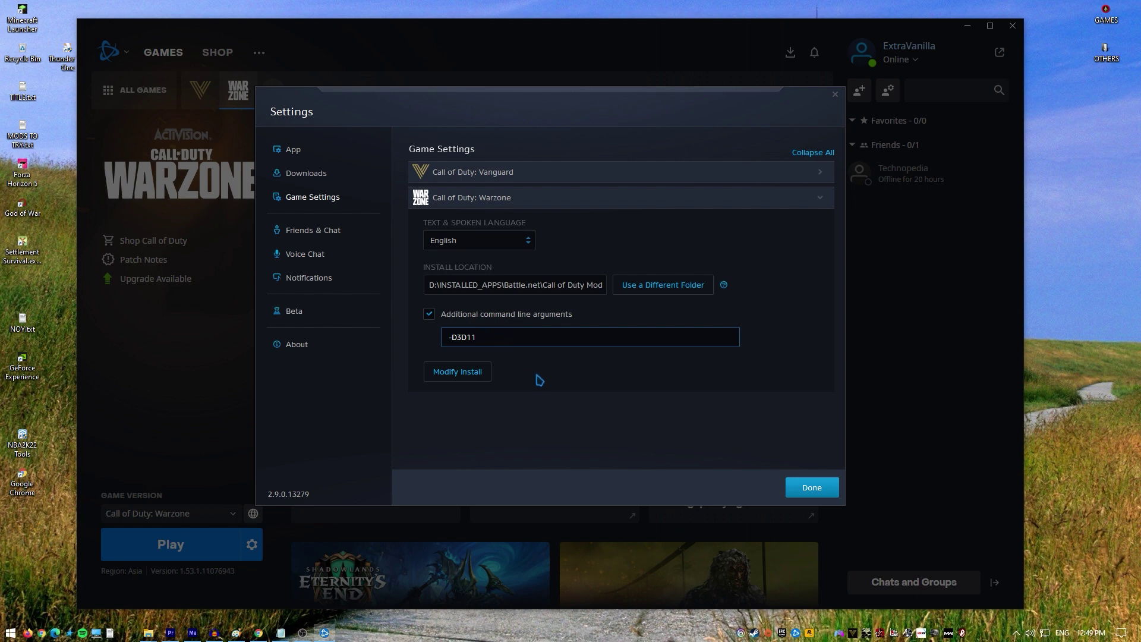
click(812, 487)
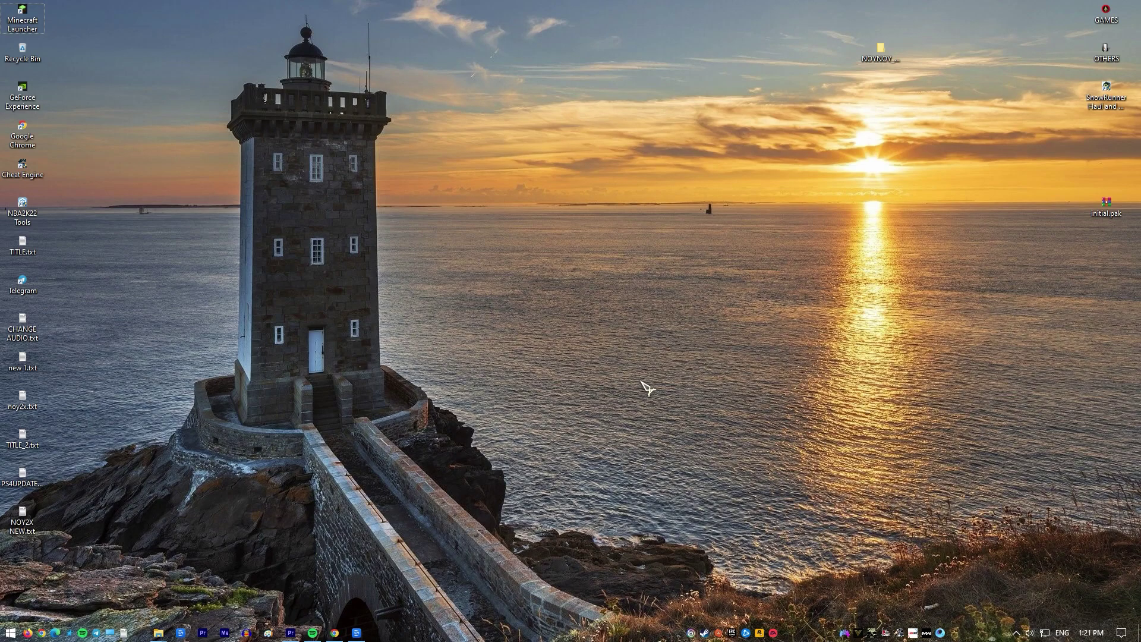
Step: Open Device Manager by running devmgmt.msc and expand the Display adapters category
key(super+r)
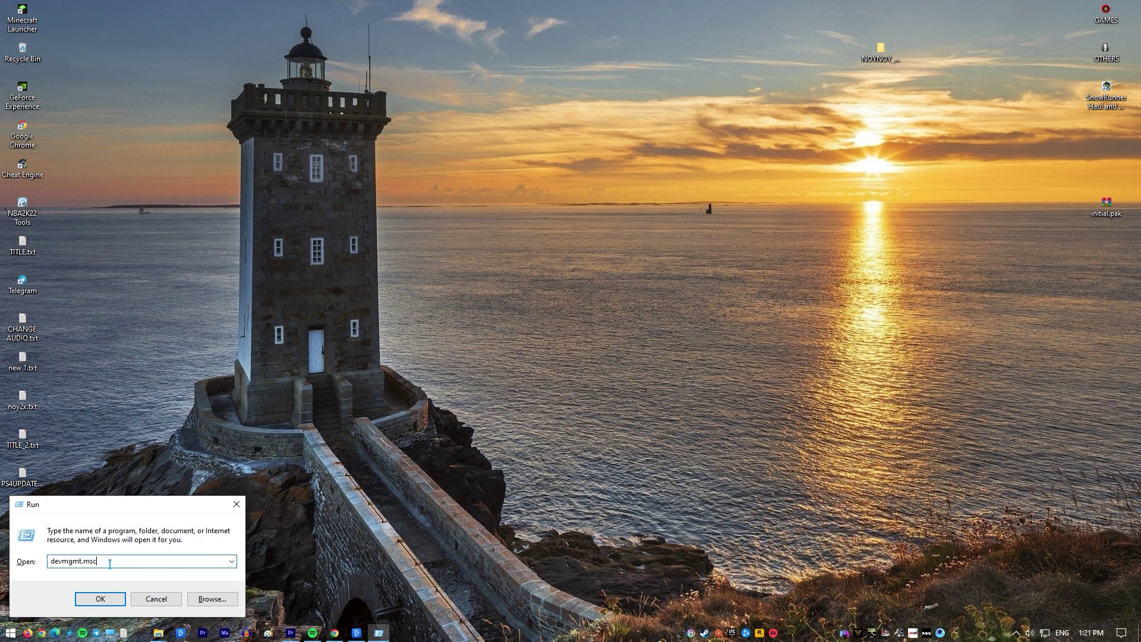
key(Return)
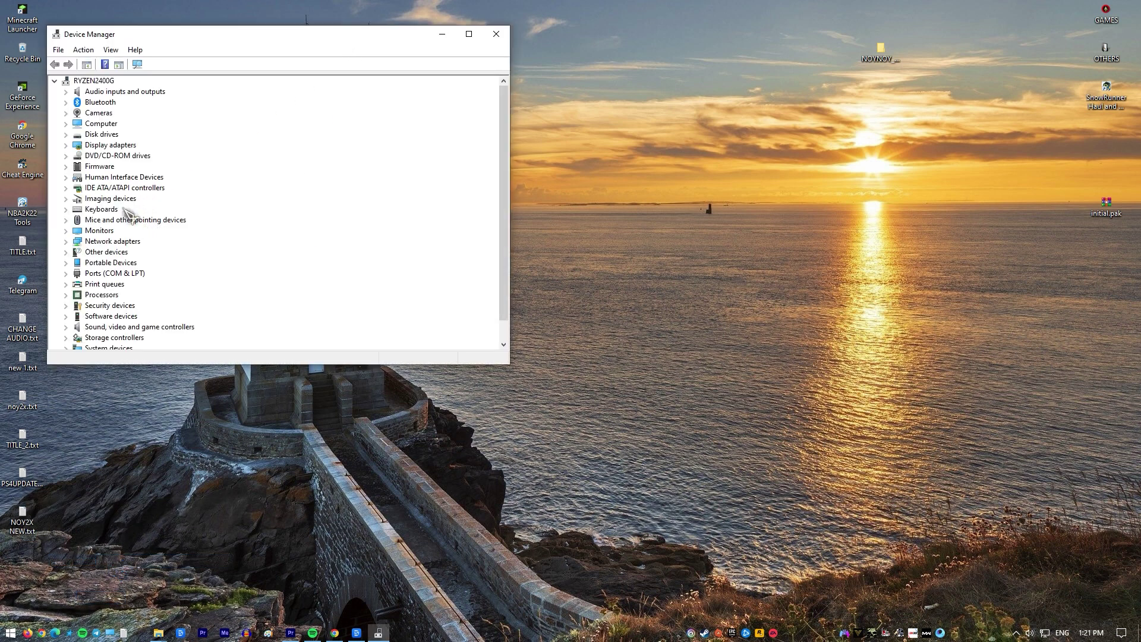
click(67, 145)
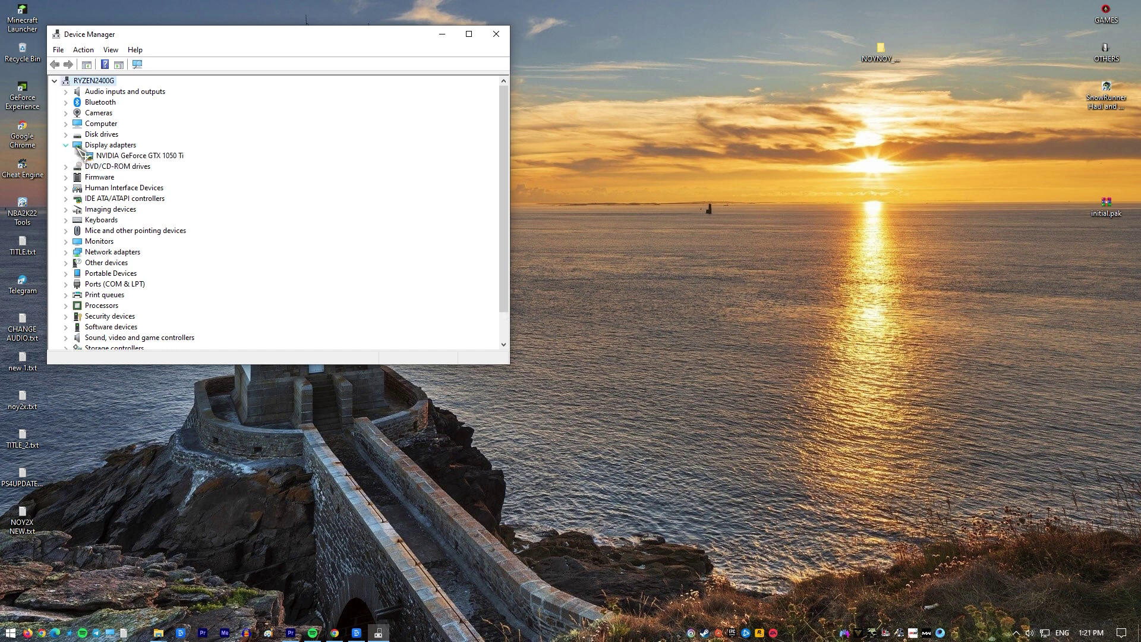
drag(247, 34, 476, 92)
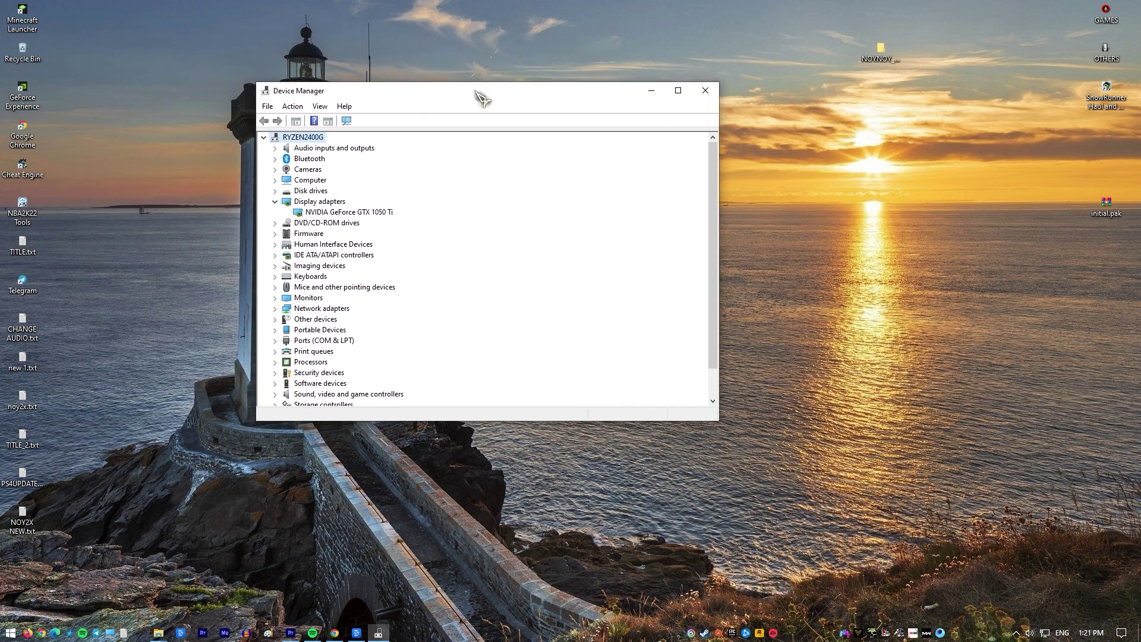
click(275, 201)
click(275, 203)
Step: Start uninstalling the NVIDIA GeForce GTX 1050 Ti display adapter device
click(369, 213)
right_click(370, 214)
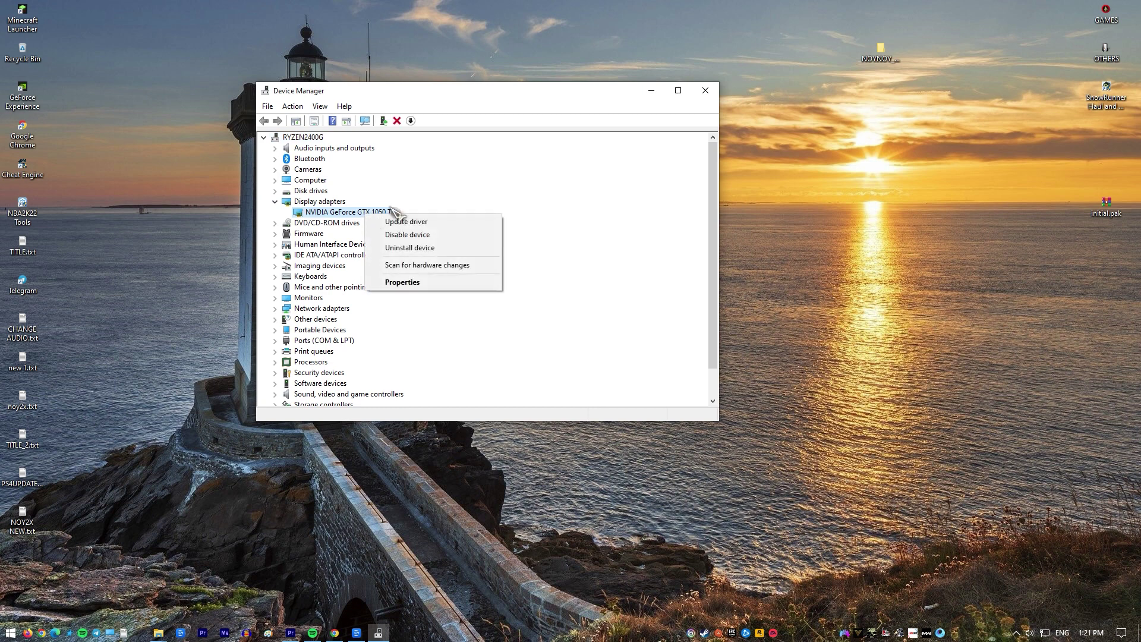
click(454, 248)
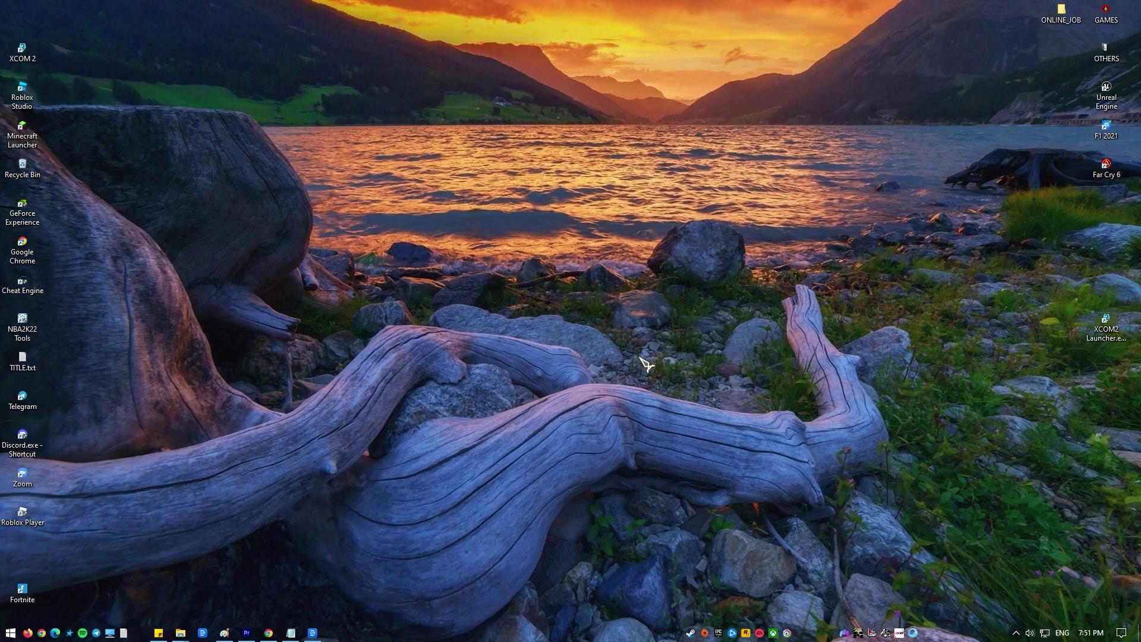
Step: Copy the Call of Duty Modern Warfare folder from the user's Documents folder on drive C: to the desktop
key(super+e)
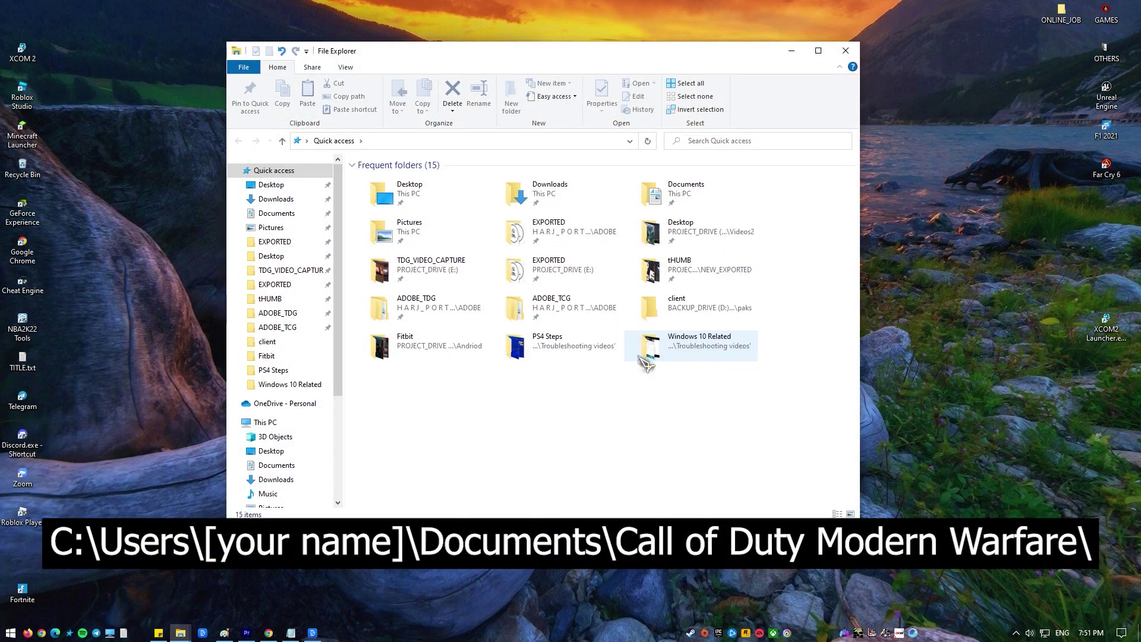
click(265, 422)
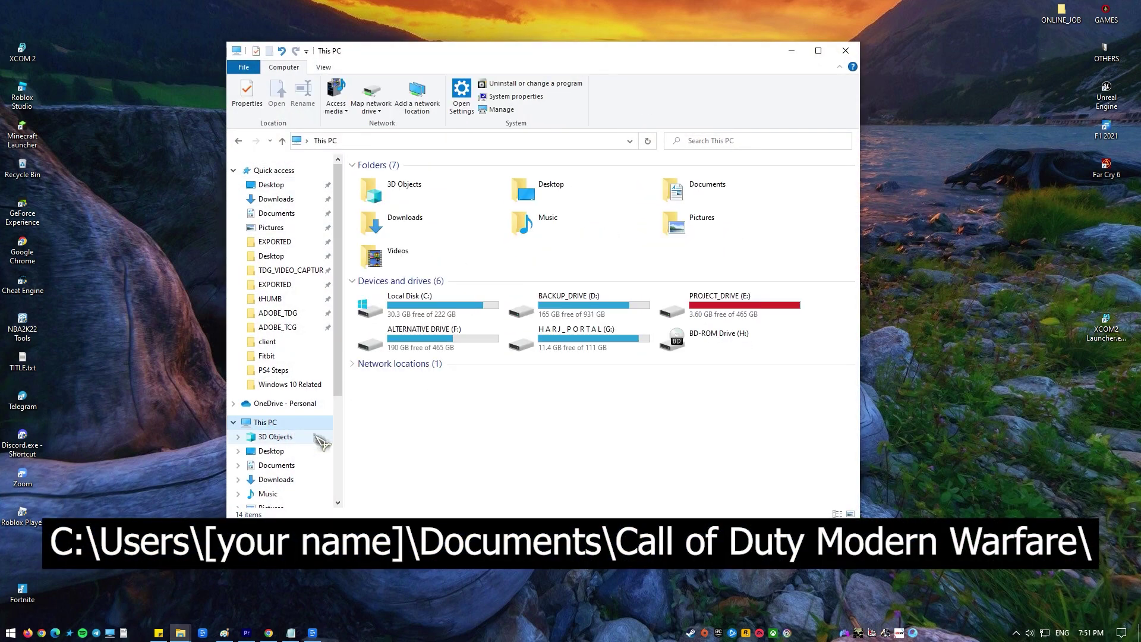
double_click(454, 305)
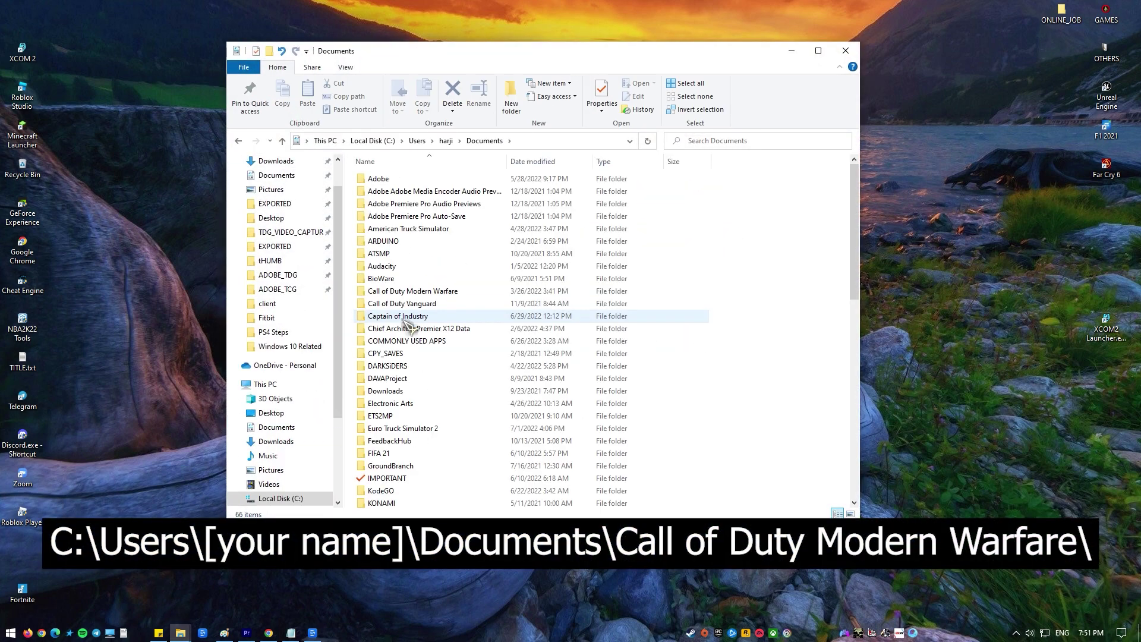
click(452, 291)
right_click(464, 292)
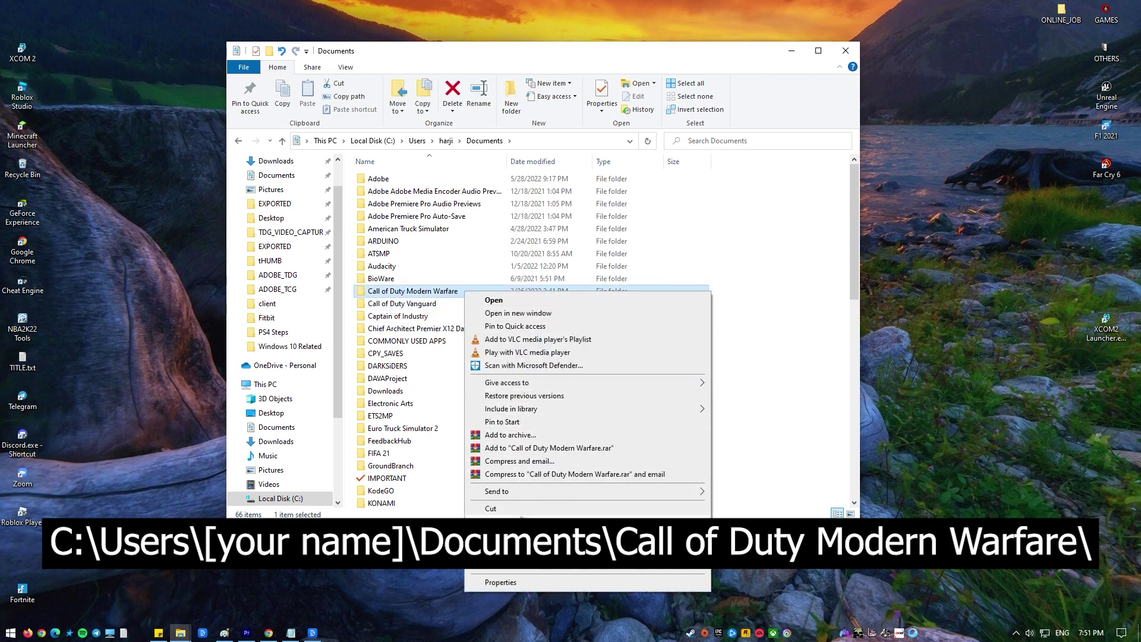
click(520, 521)
right_click(972, 184)
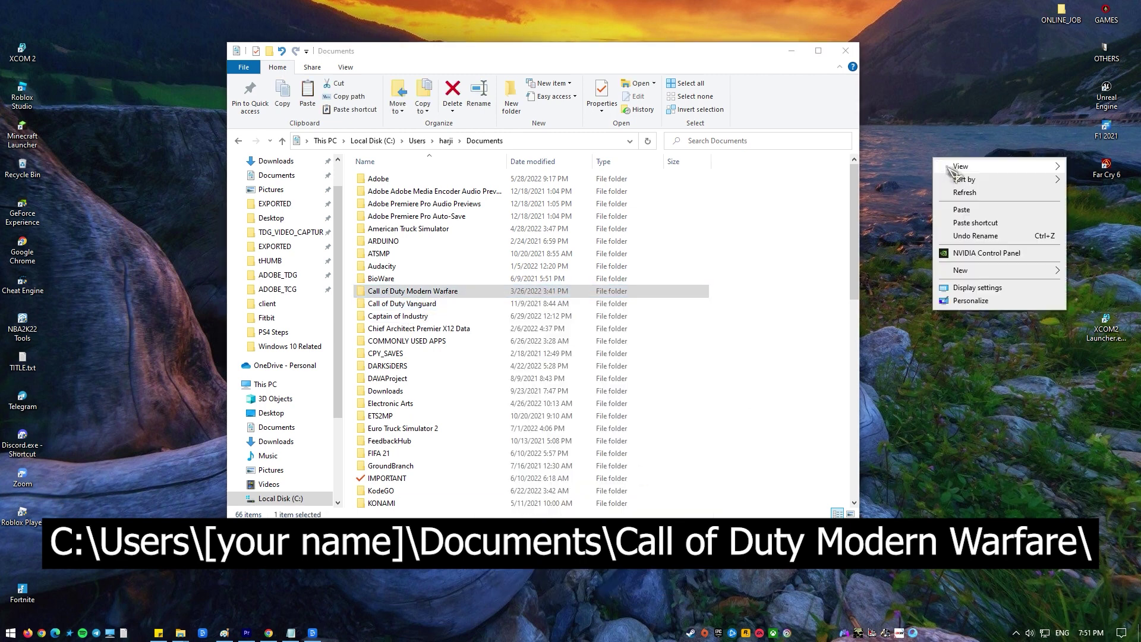
click(981, 217)
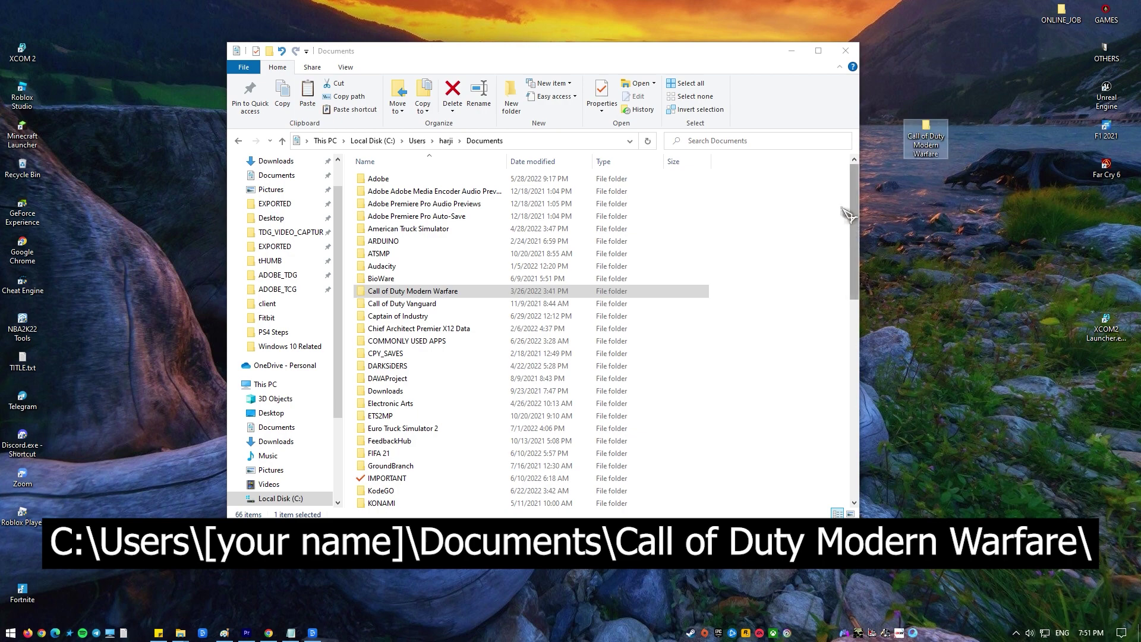
click(791, 51)
right_click(430, 258)
click(467, 292)
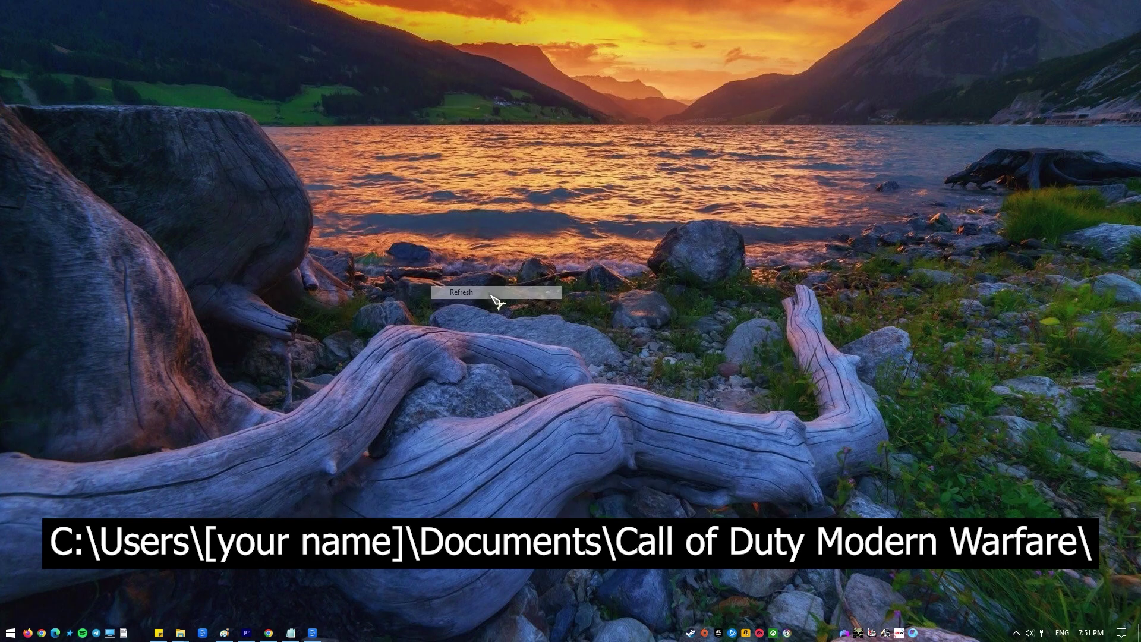
key(alt+Tab)
Step: Delete the original Call of Duty Modern Warfare folder from Documents, moving it to the Recycle Bin
right_click(451, 297)
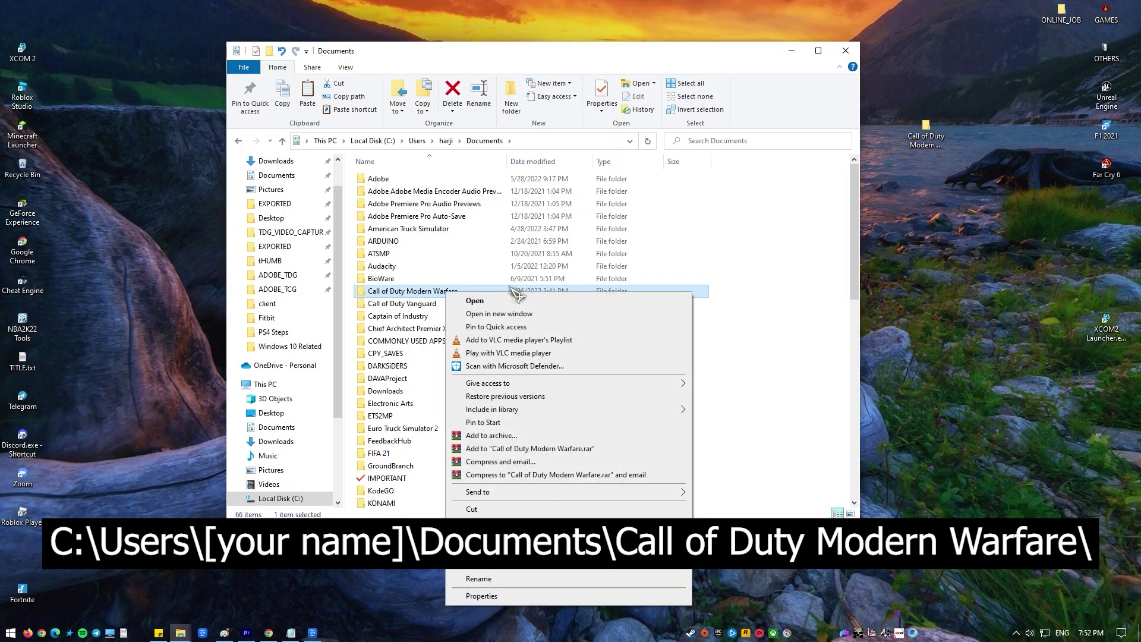
click(493, 566)
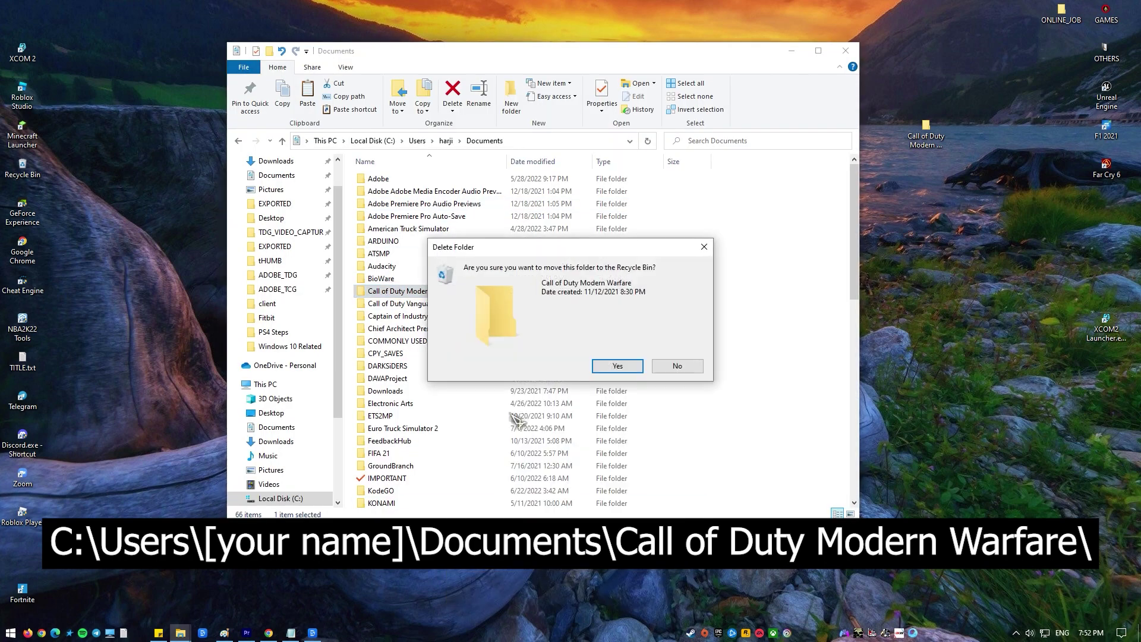
click(618, 366)
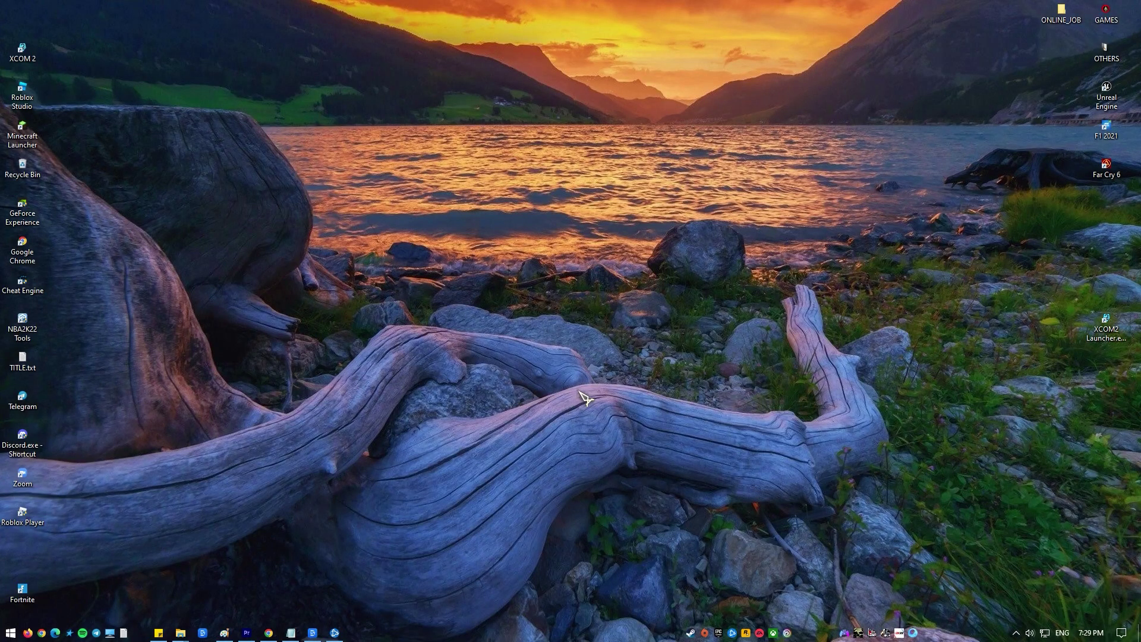
Step: Expand the running Battle.net (32 bit) group in Task Manager and end the whole task
key(ctrl+shift+Escape)
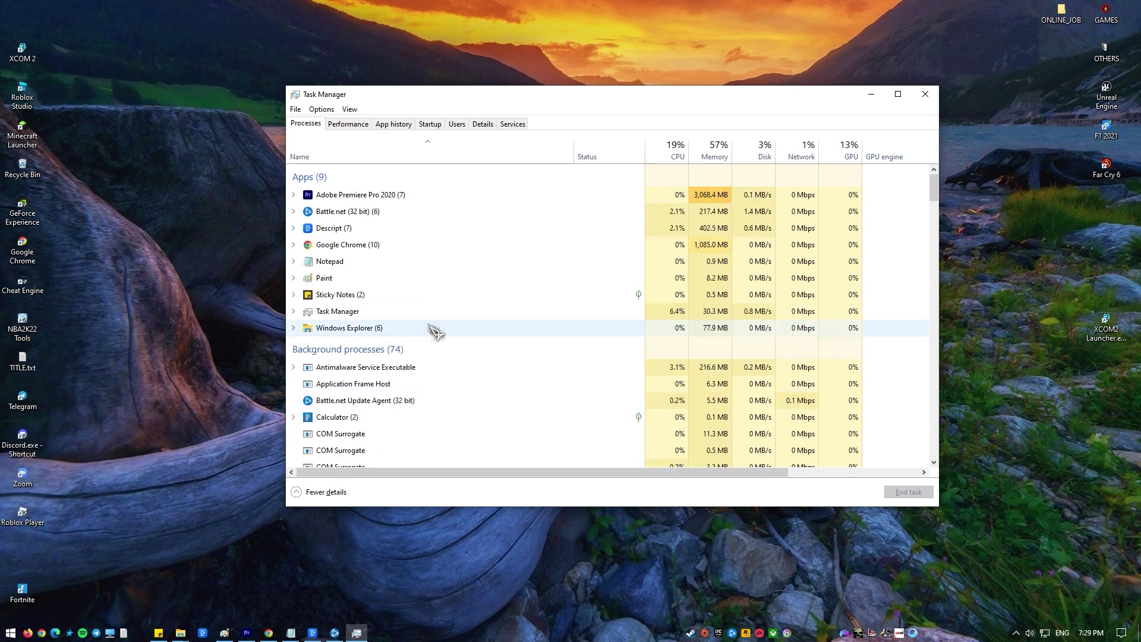
click(393, 213)
click(294, 212)
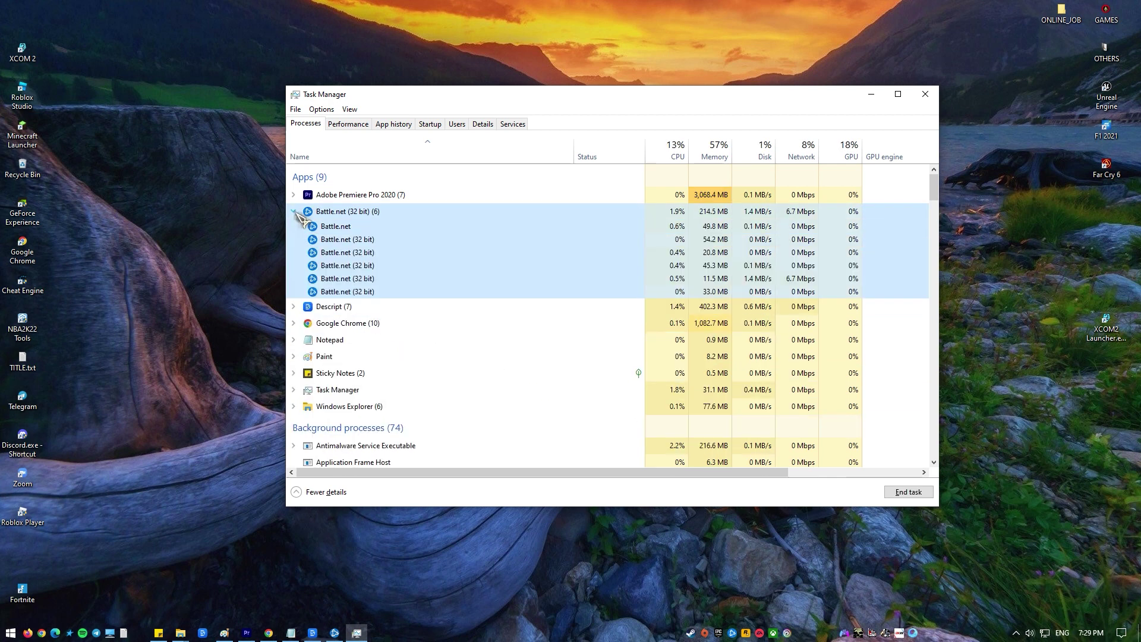
right_click(425, 211)
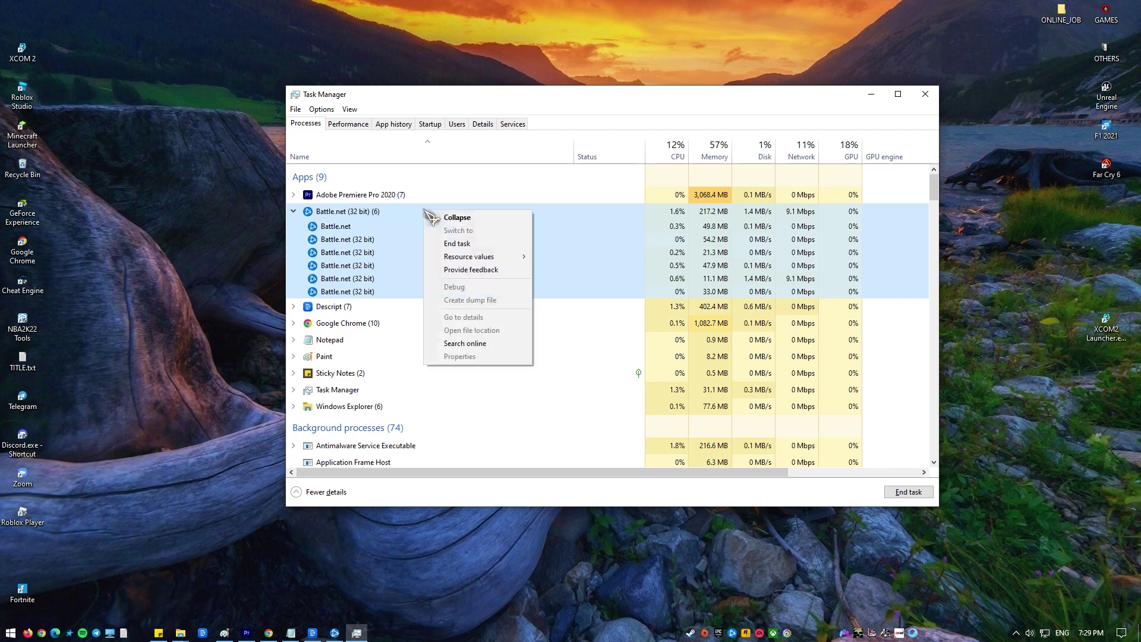
click(494, 244)
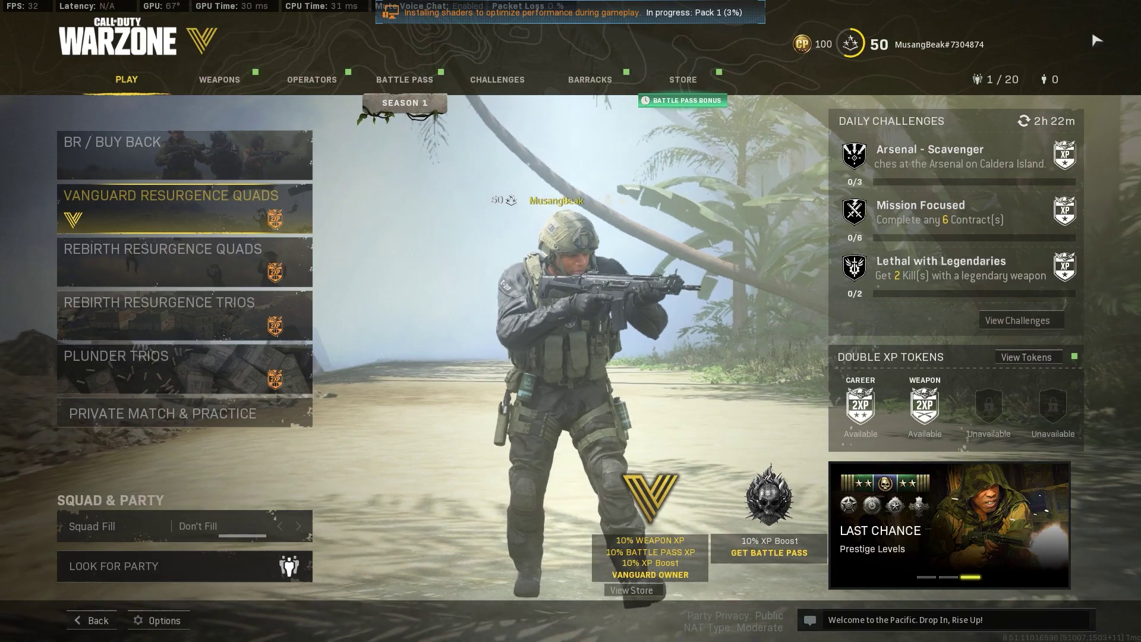